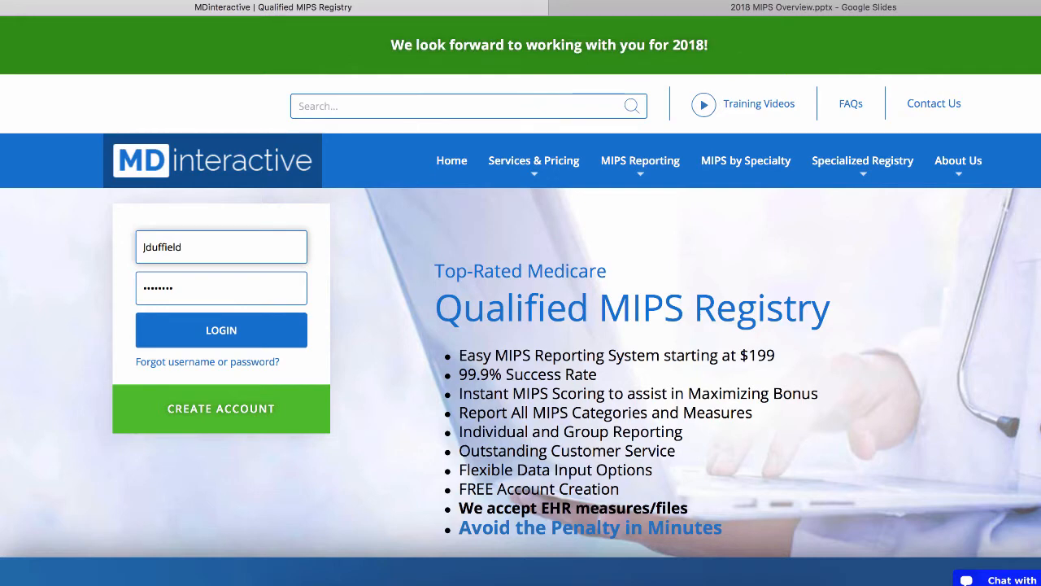
- Switch to the 2018 MIPS Overview presentation in Google Slides and reveal all bullet points of the 2018 ACI Category Overview slide
click(814, 8)
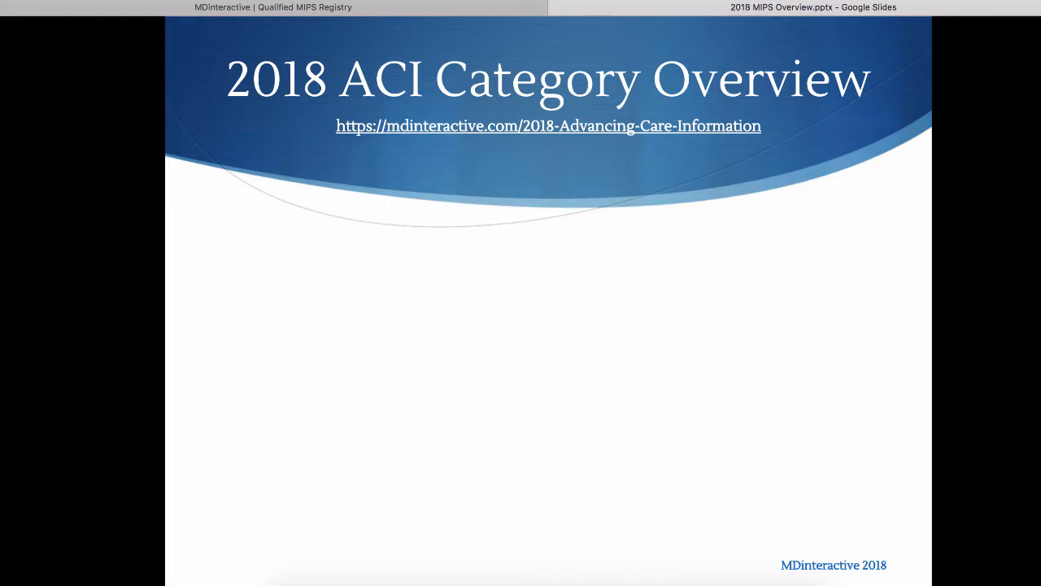
key(Right)
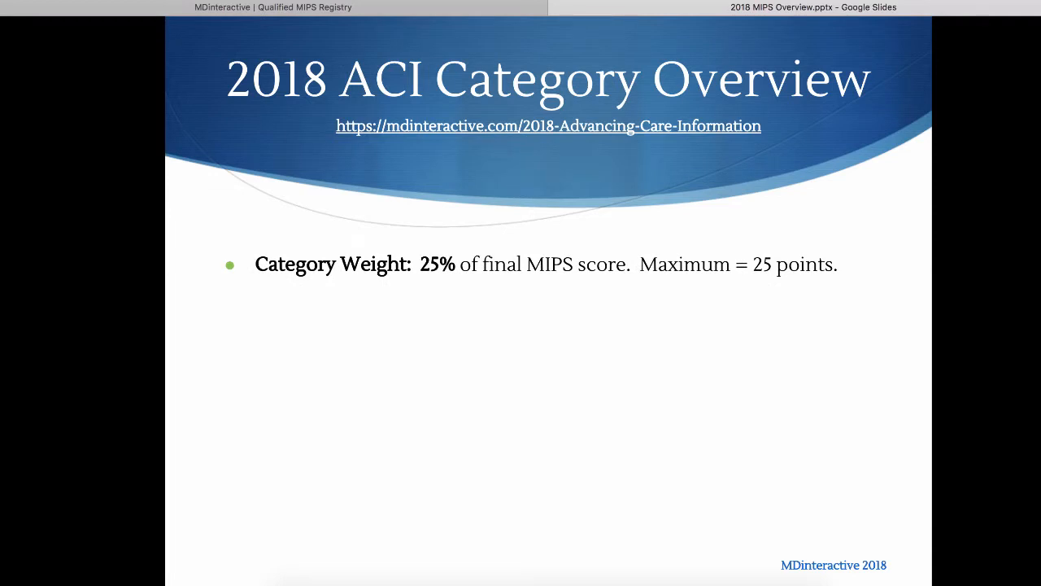
key(Right)
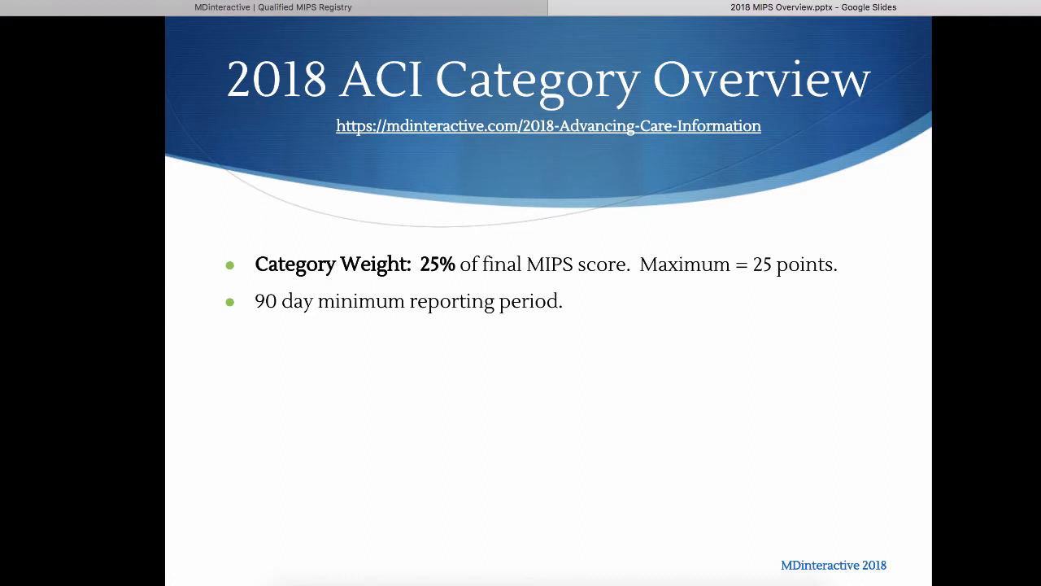
key(Right)
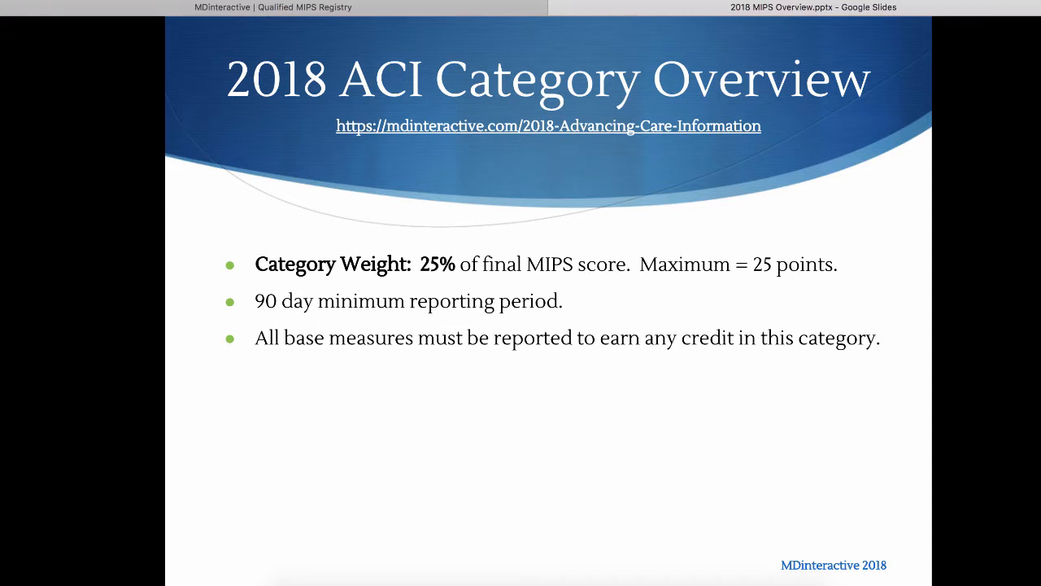
key(Right)
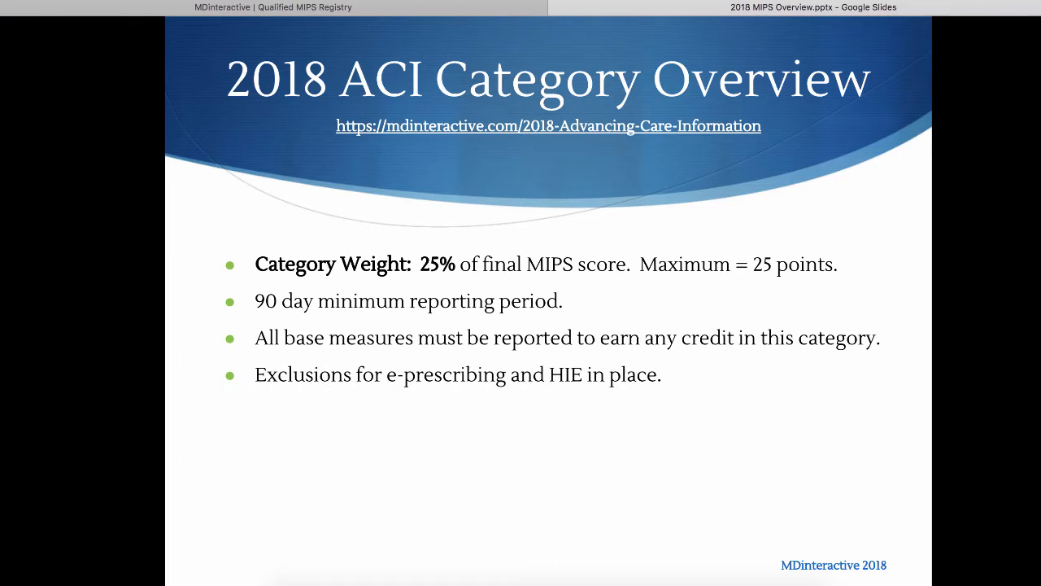
key(Right)
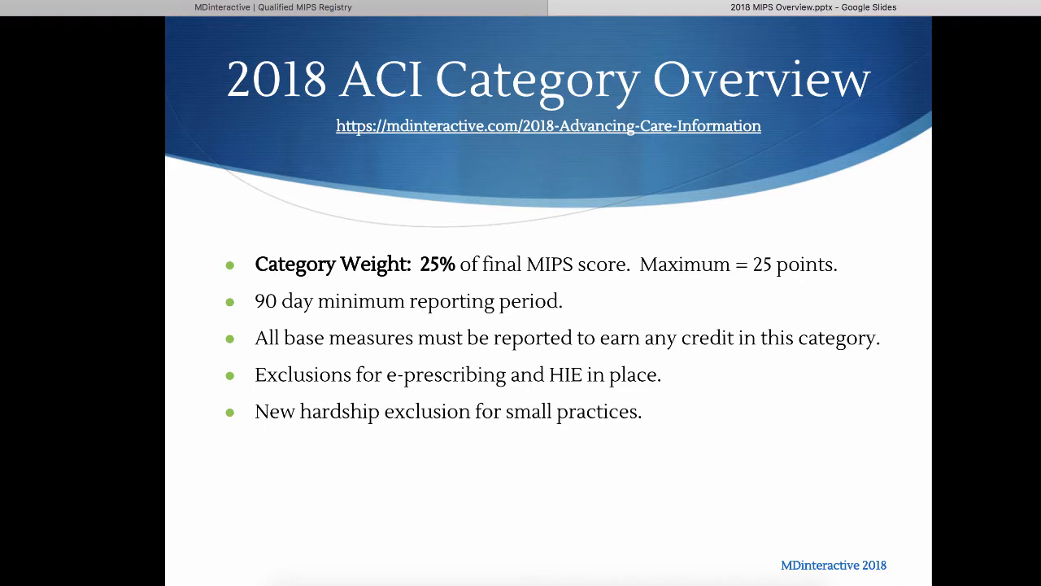
key(Right)
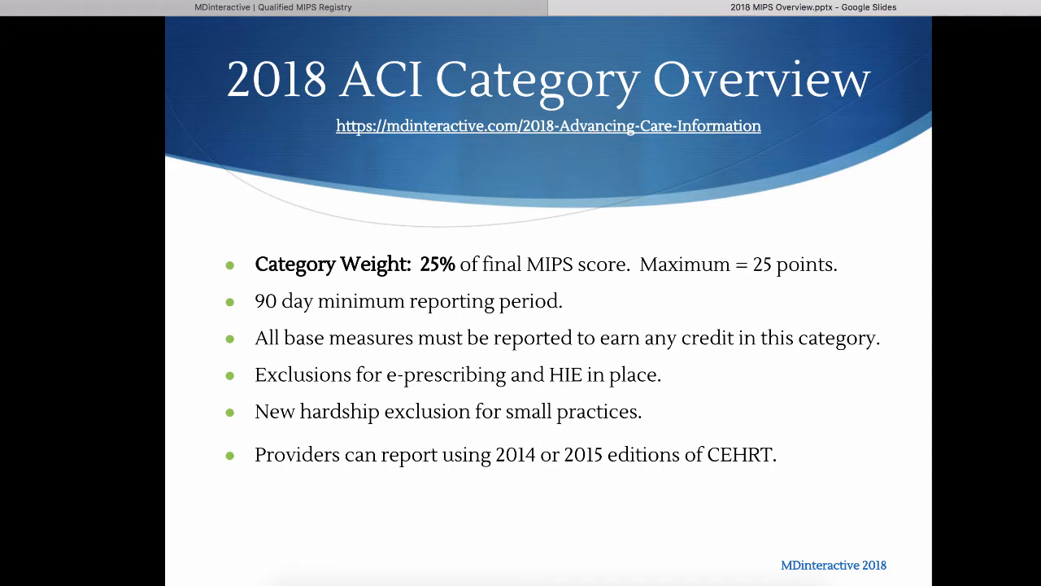
key(Right)
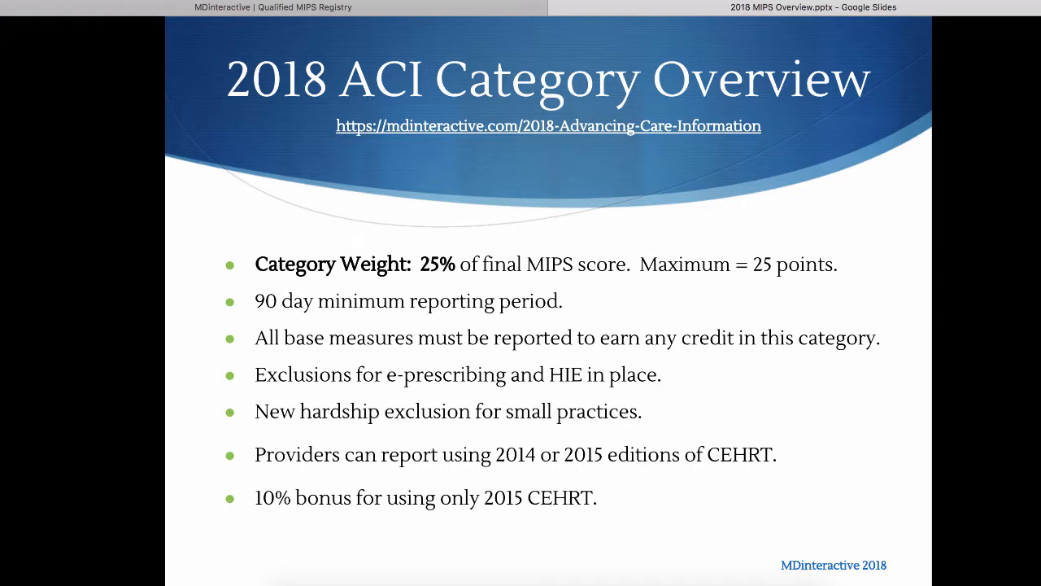
- Return to the MDinteractive site, log in with the prefilled credentials, and decline saving the password for now
click(273, 7)
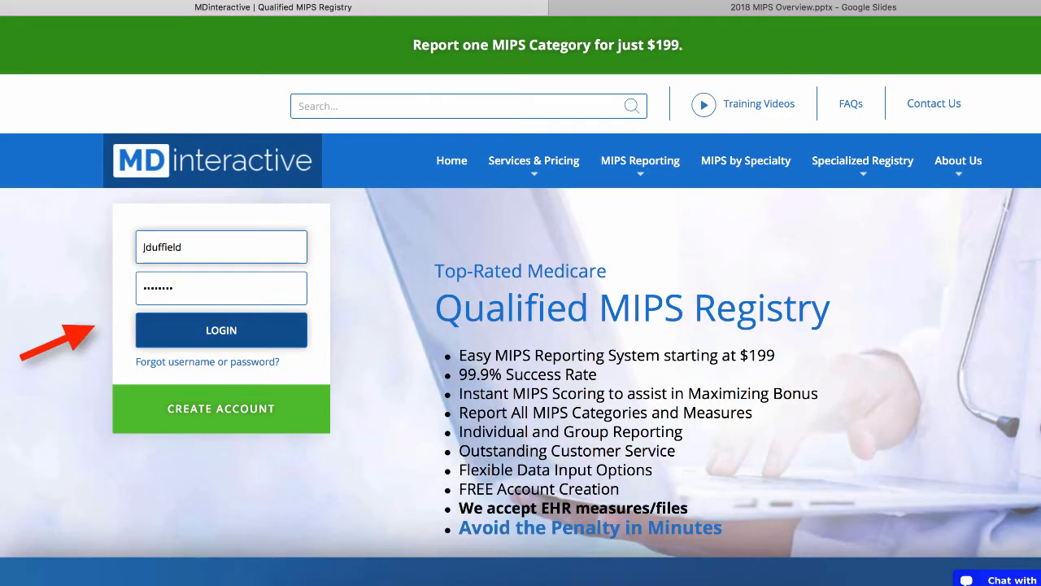
click(221, 330)
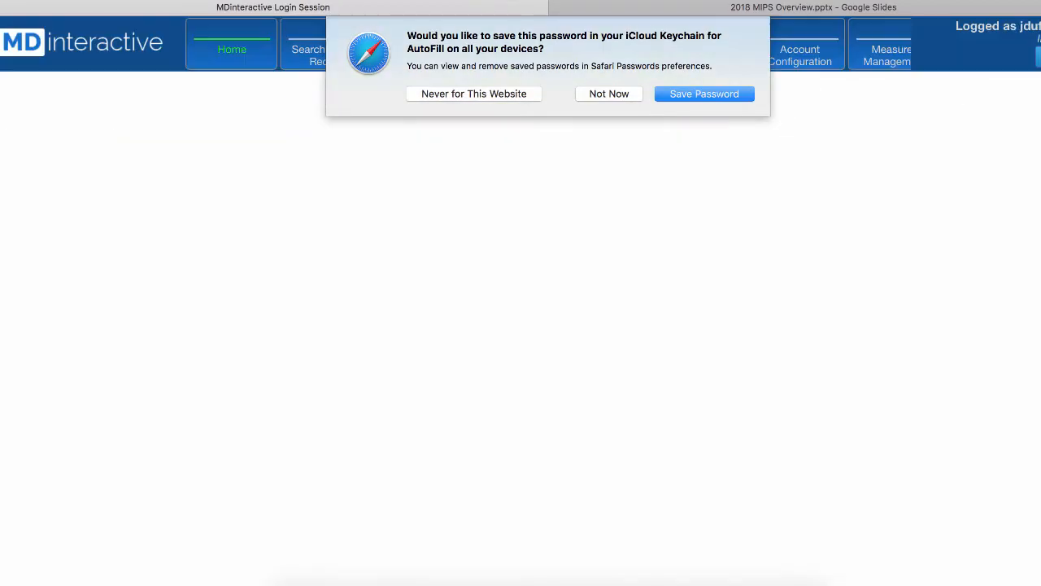
click(609, 94)
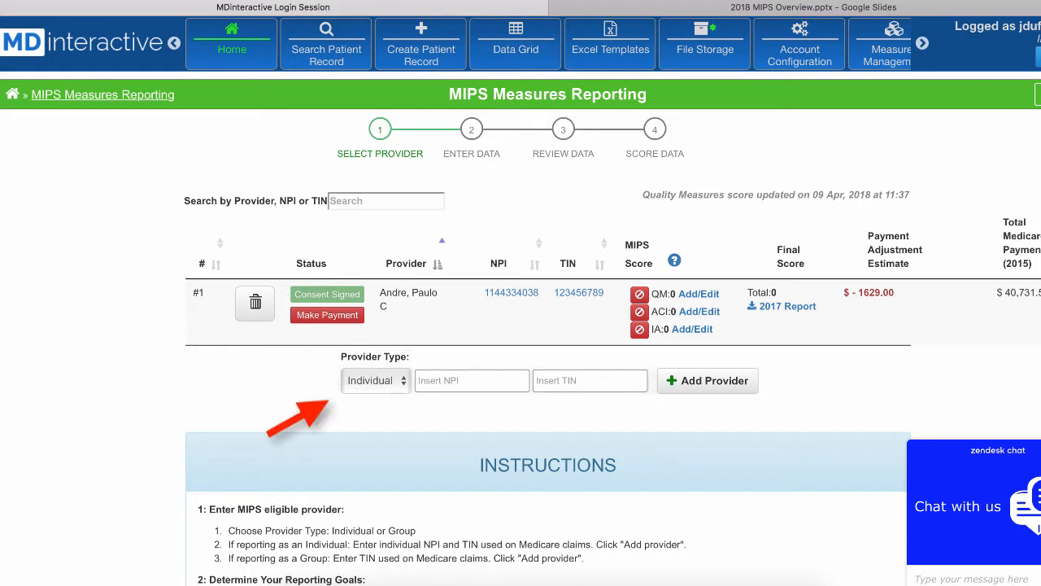
- Check the available provider types without changing the selection, and open the listed provider's ACI measures for editing
click(376, 381)
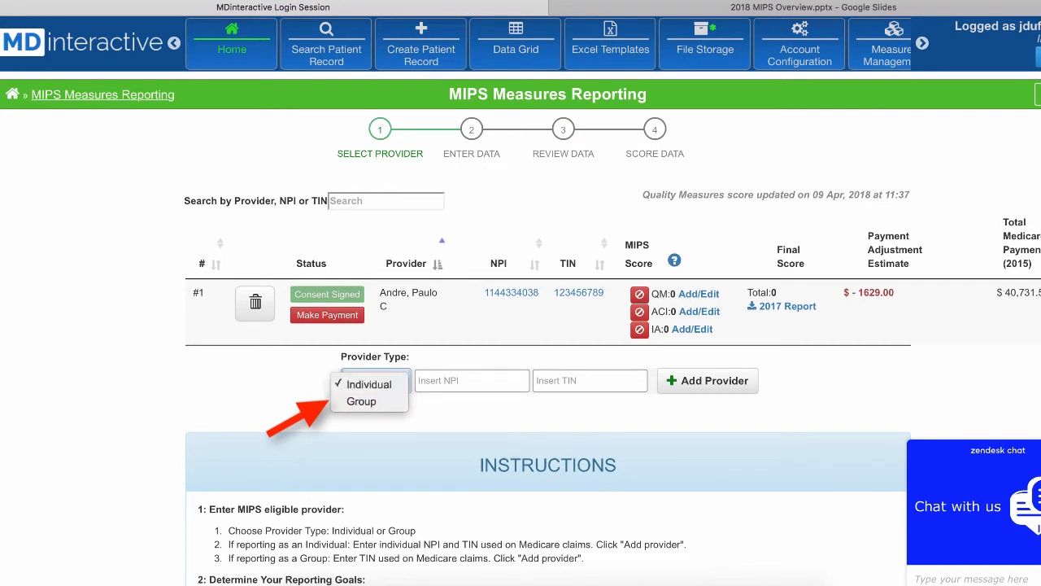
key(Escape)
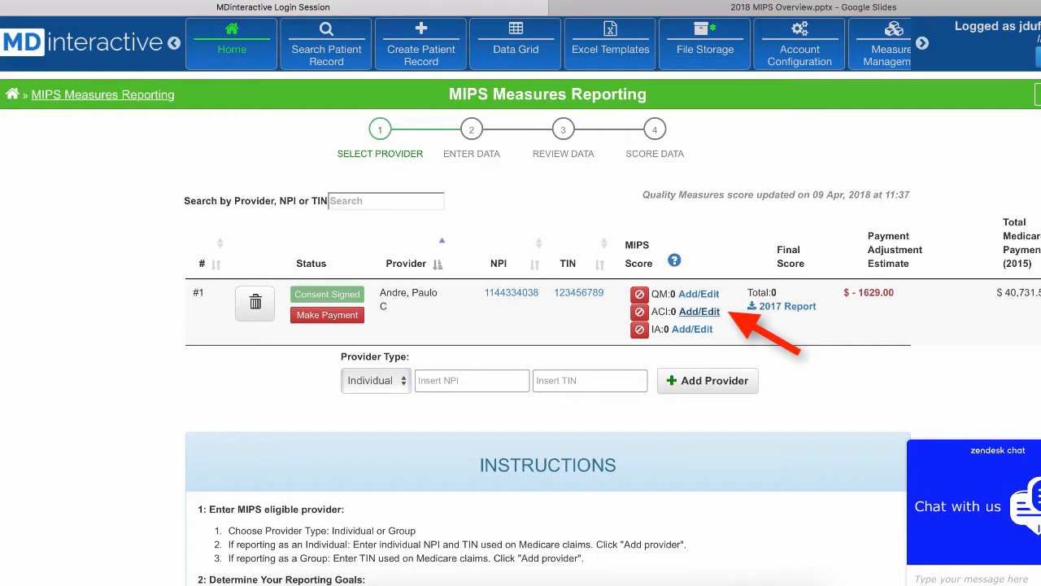
click(700, 311)
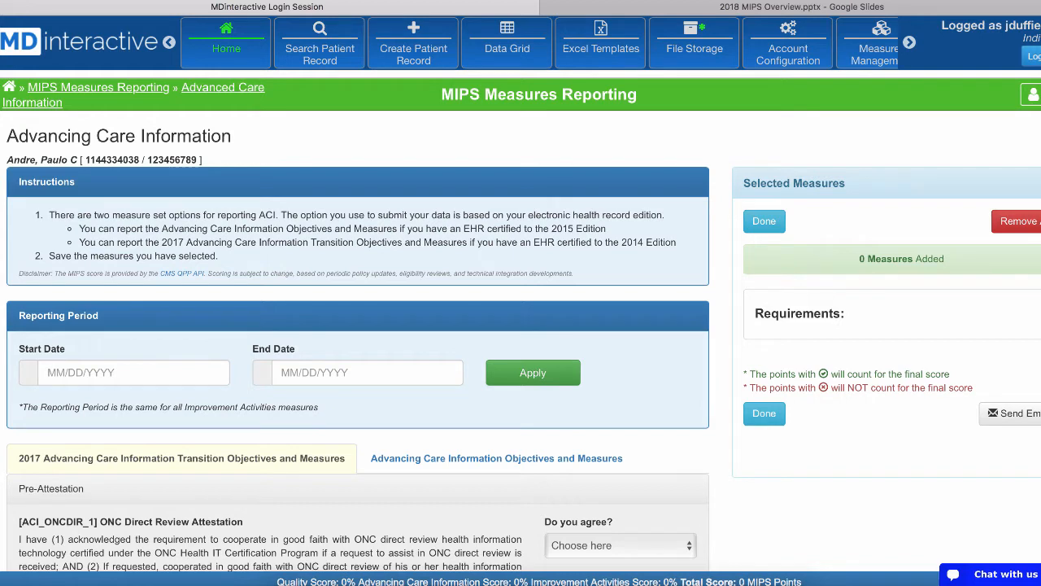
- Set the ACI reporting period from 01/01/2018 to 04/01/2018 and apply it
click(134, 373)
click(51, 400)
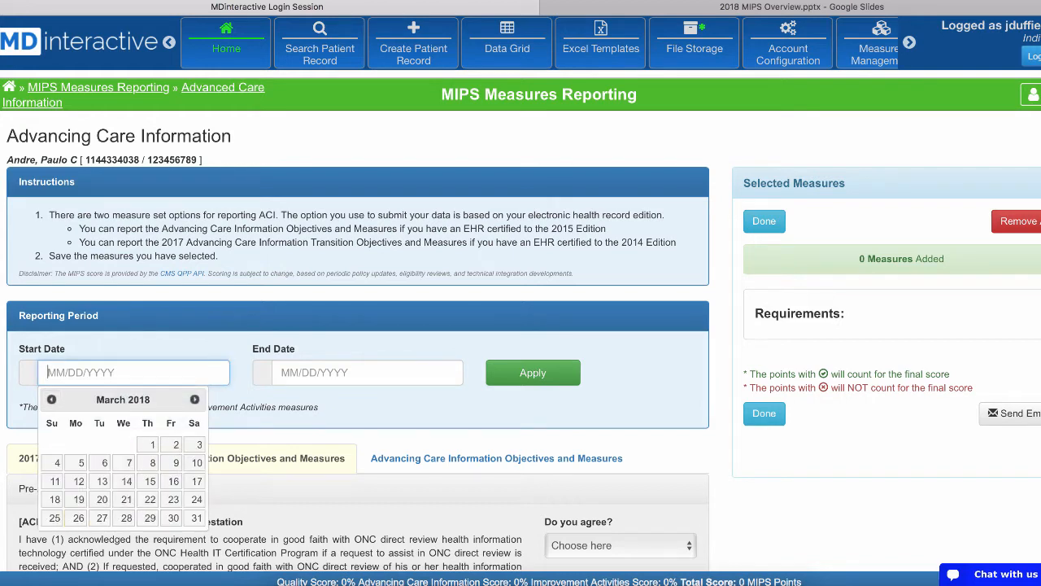
click(52, 399)
click(51, 400)
click(79, 444)
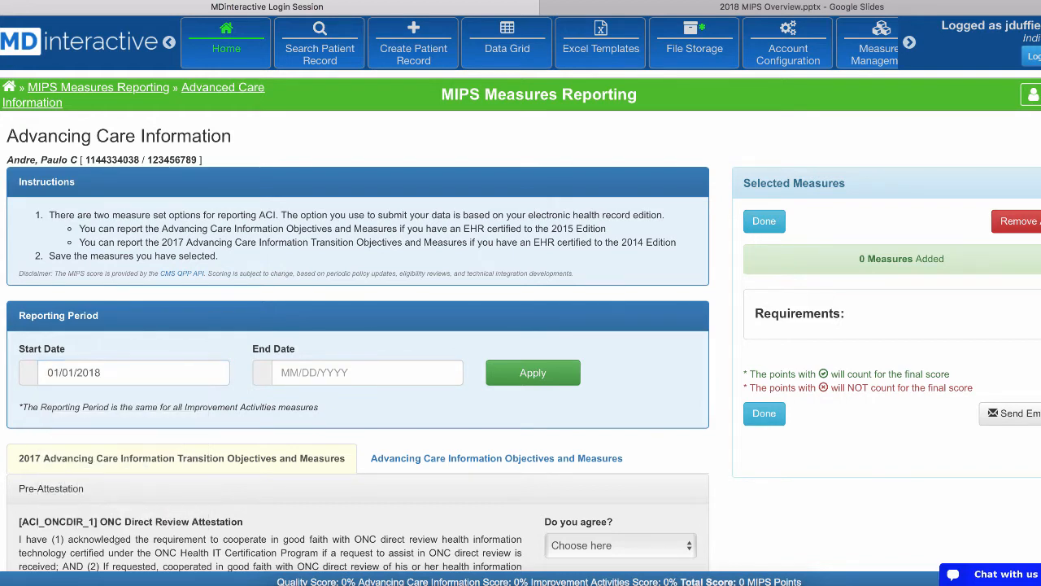
click(367, 372)
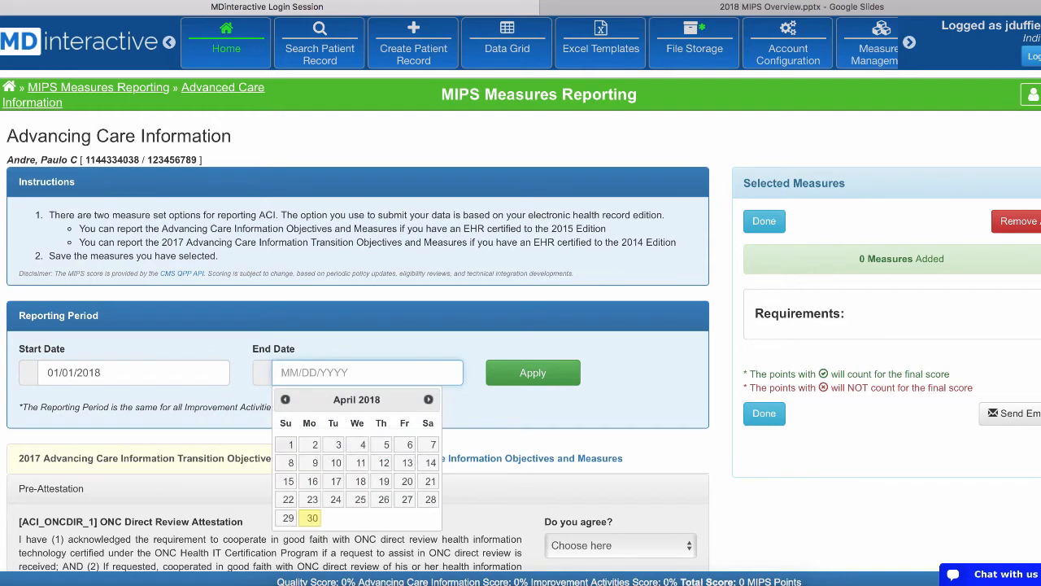
click(290, 444)
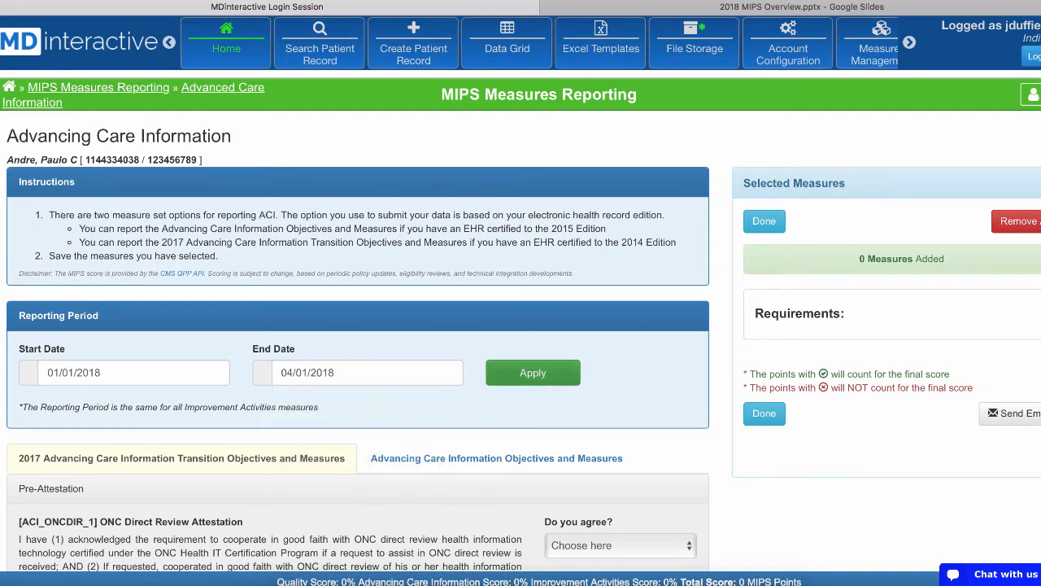
click(533, 373)
- Answer Yes to the ONC Direct Review, Prevention of Information Blocking and ONC-ACB Surveillance attestations in the 2017 transition measure set
scroll(521, 320, down, 3)
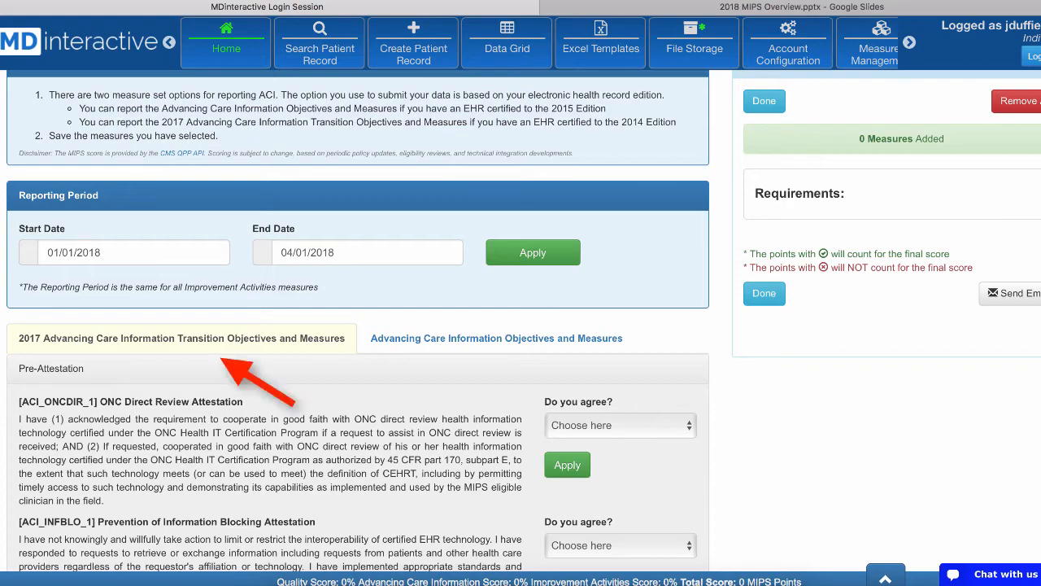
scroll(358, 326, down, 5)
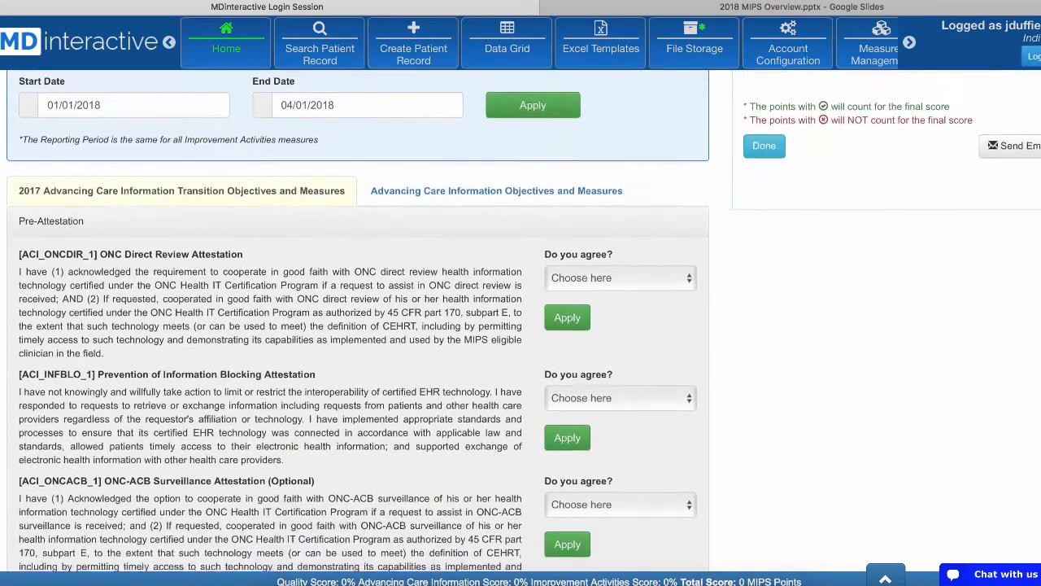
scroll(358, 325, down, 1)
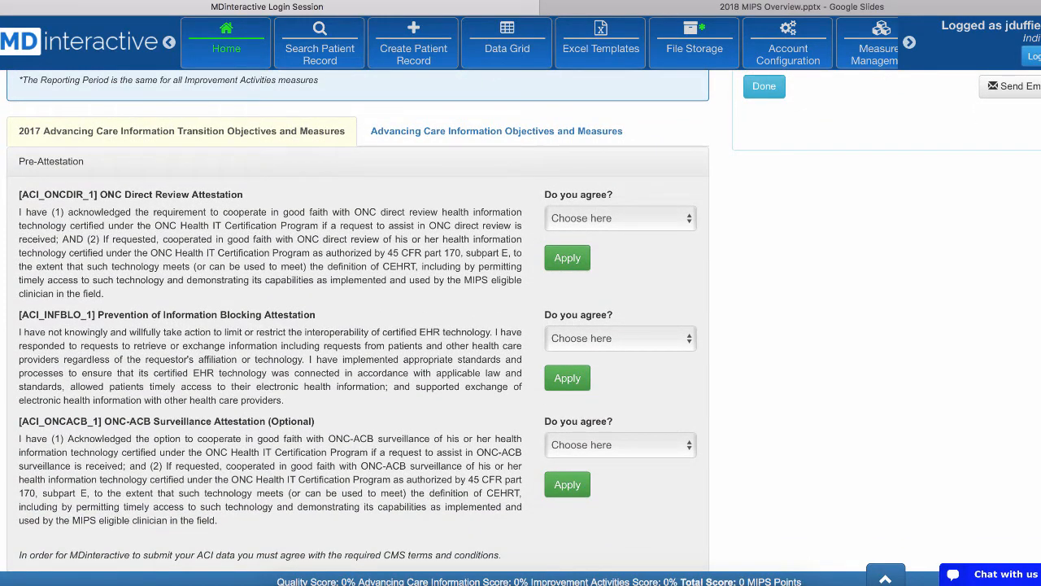
click(620, 218)
click(570, 237)
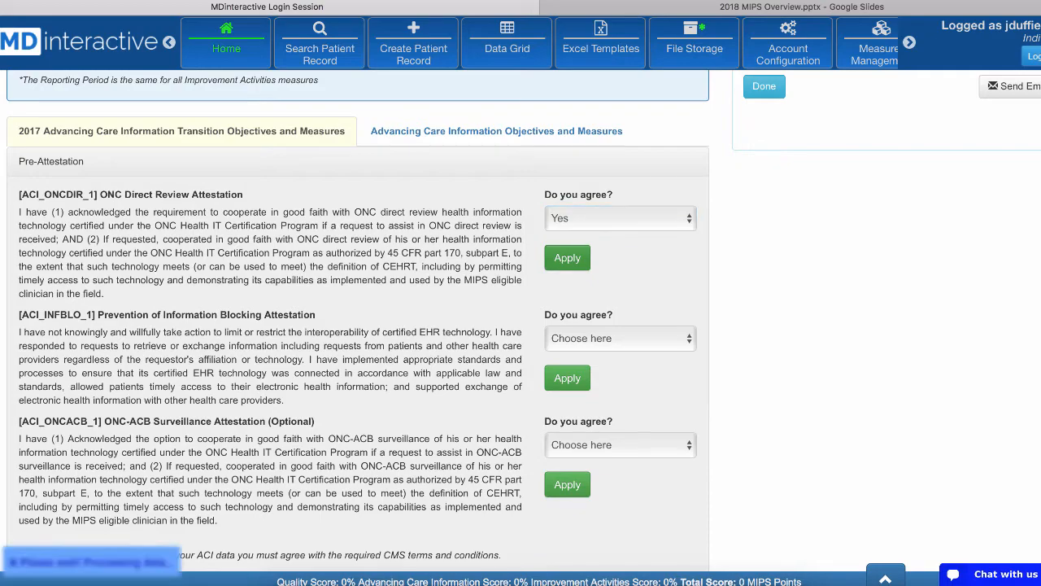
click(620, 339)
click(602, 358)
- Collapse the e-Prescribing details and look over the lists of base score and performance measures
scroll(358, 326, down, 4)
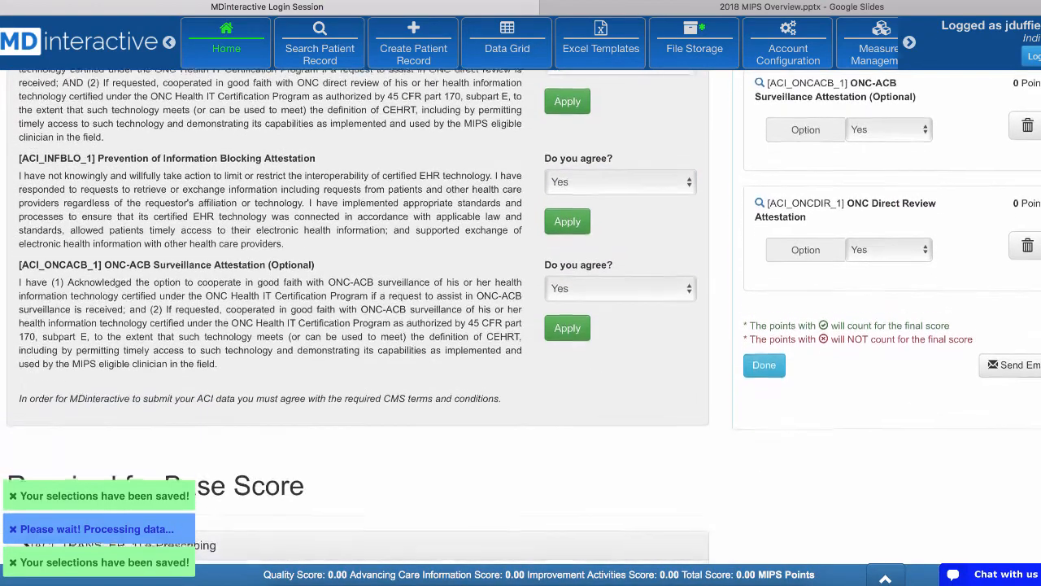
scroll(358, 325, down, 3)
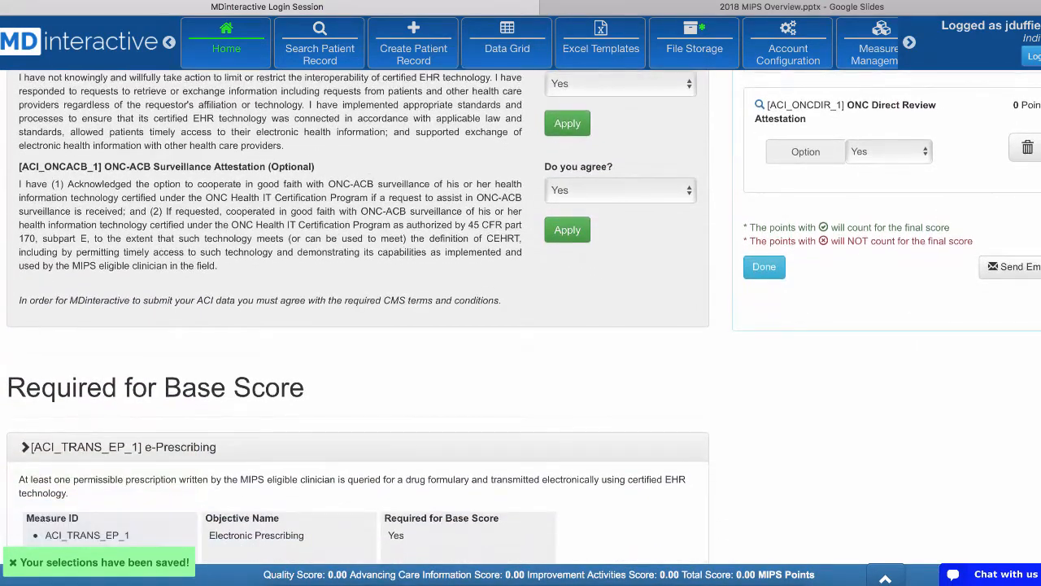
click(124, 448)
scroll(358, 325, down, 3)
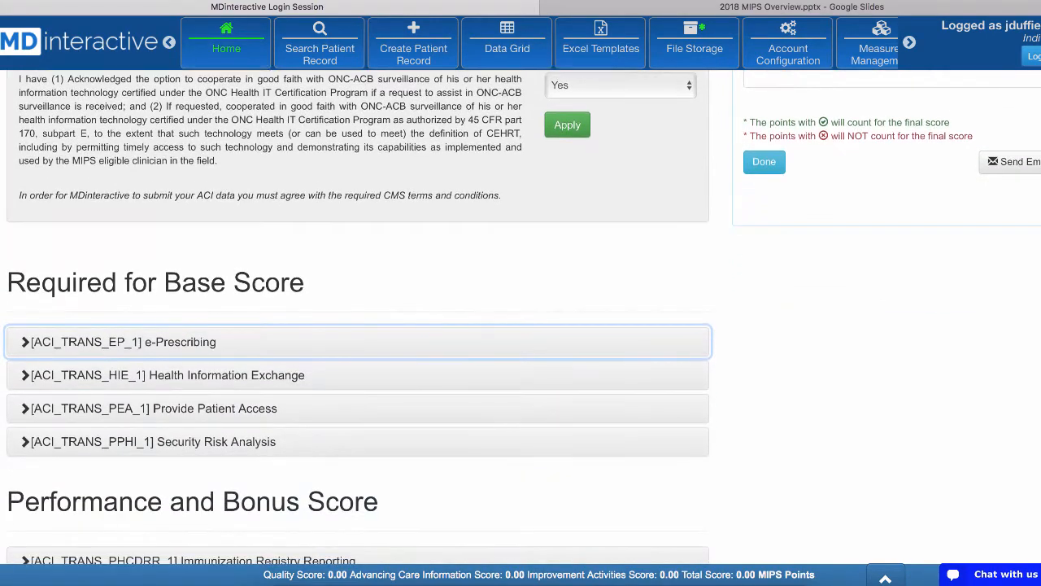
scroll(358, 326, down, 3)
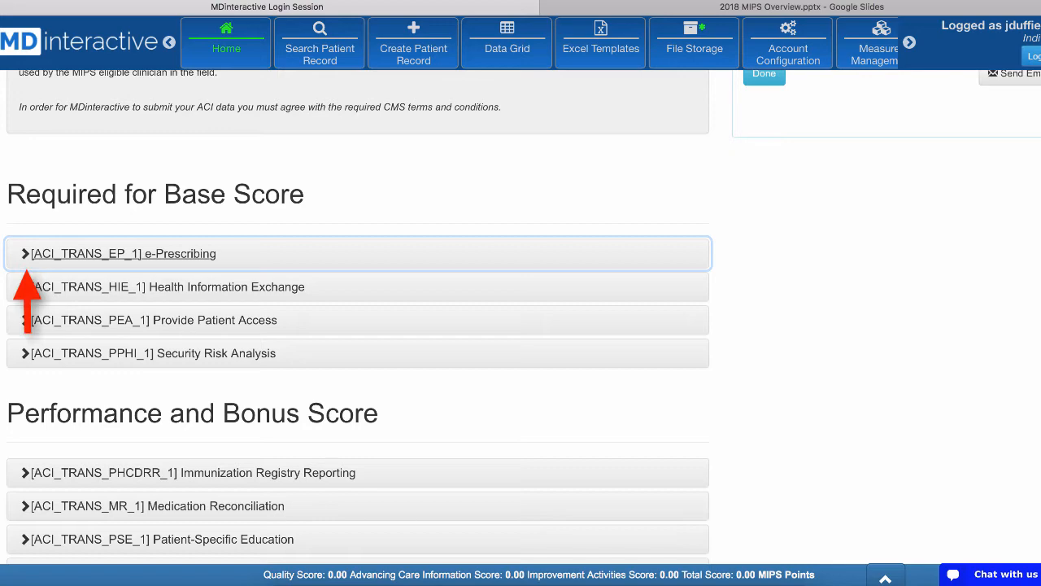
- Report the e-Prescribing measure with numerator 100 and denominator 100, apply it, and collapse its details
click(123, 254)
scroll(358, 325, down, 2)
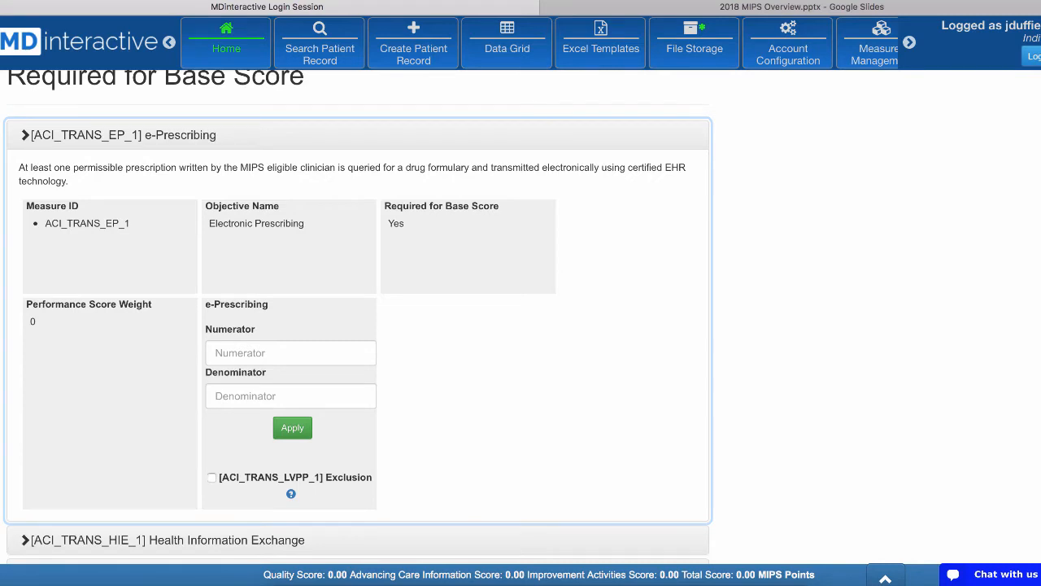
click(290, 353)
text(100)
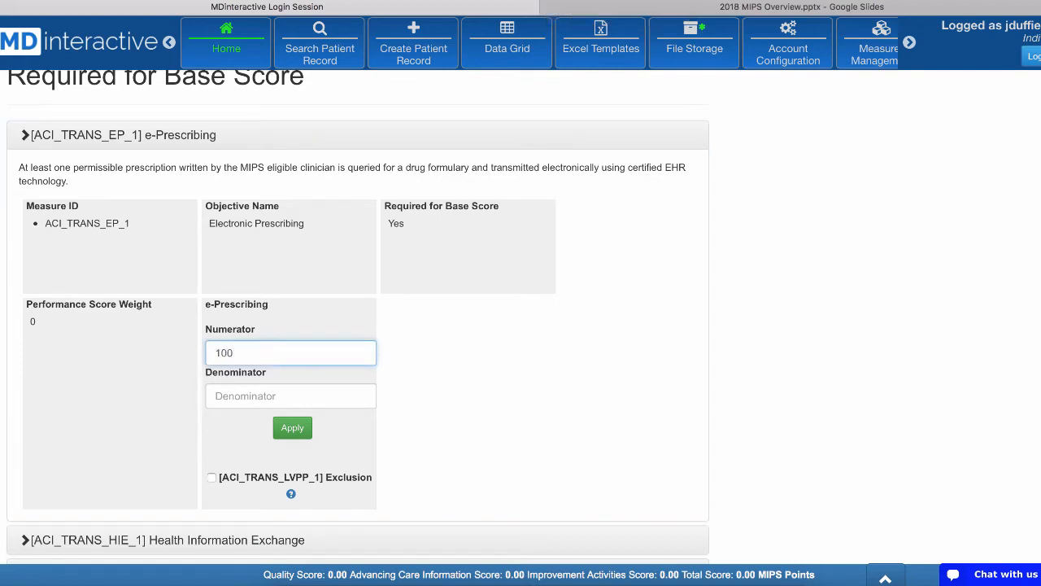
key(Tab)
text(100)
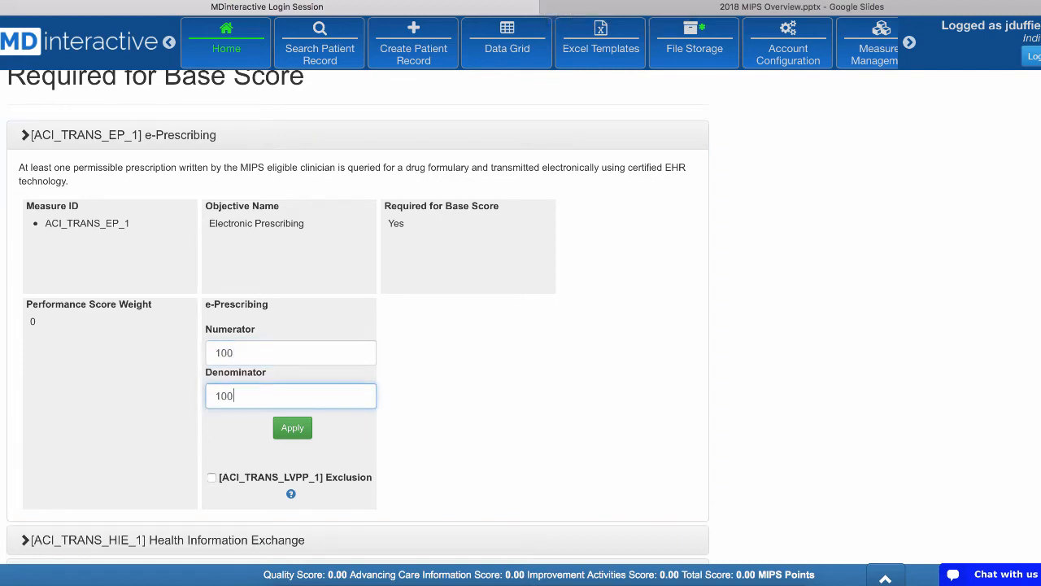
click(292, 428)
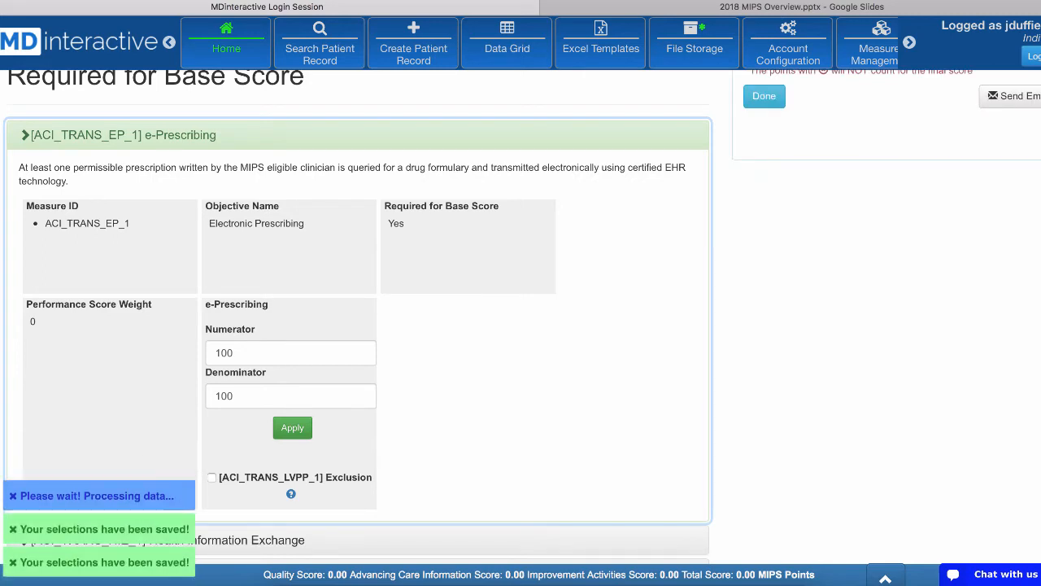
click(123, 135)
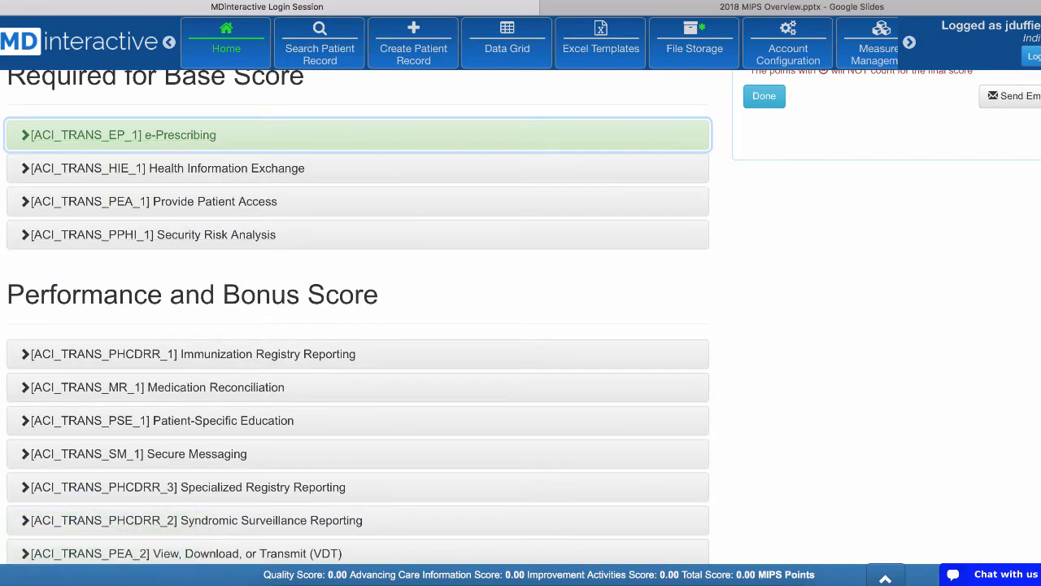
- Set the Security Risk Analysis base measure to Yes and apply it
click(124, 235)
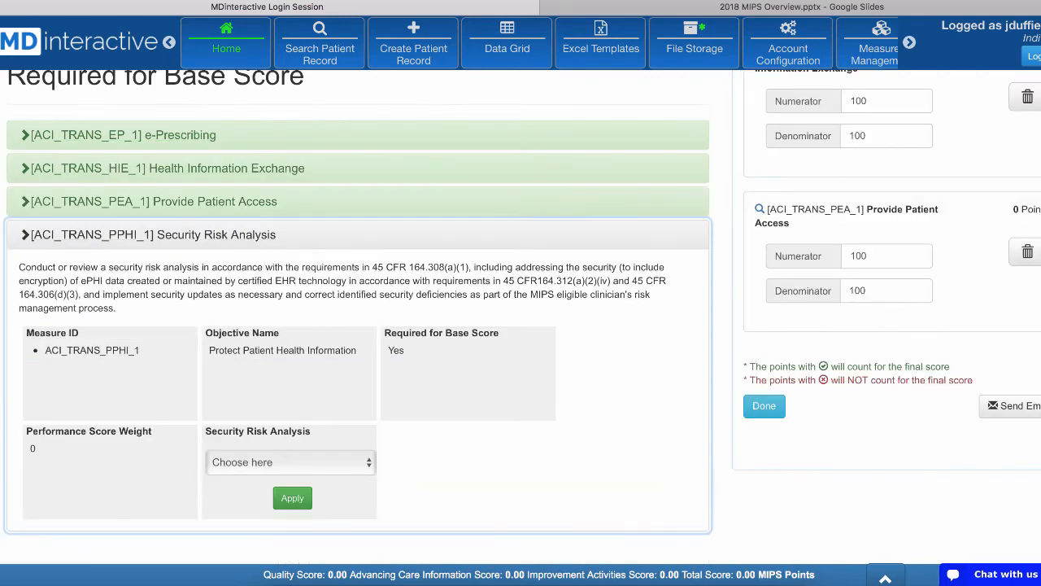
click(291, 462)
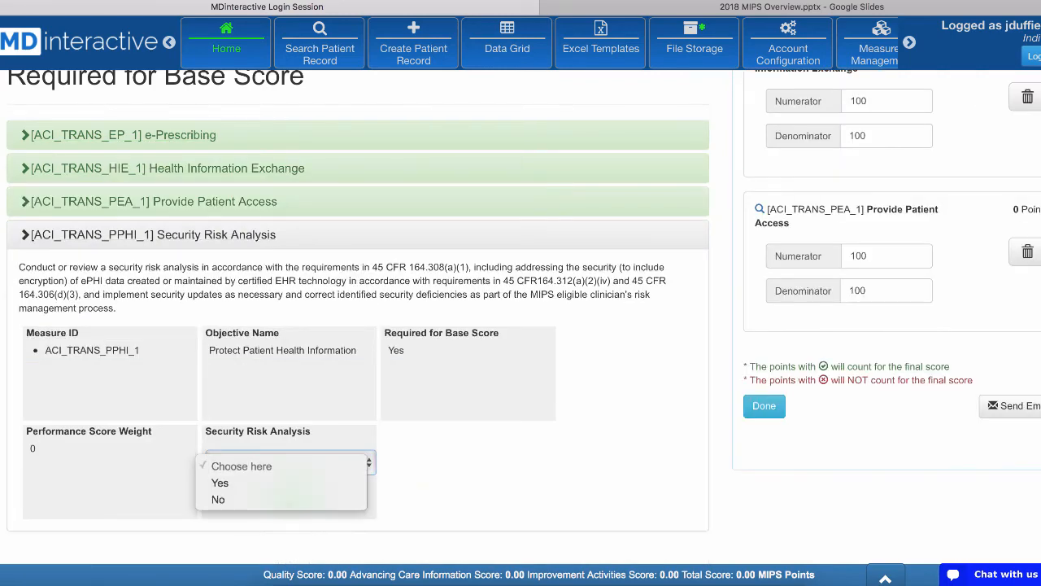
click(282, 483)
click(292, 497)
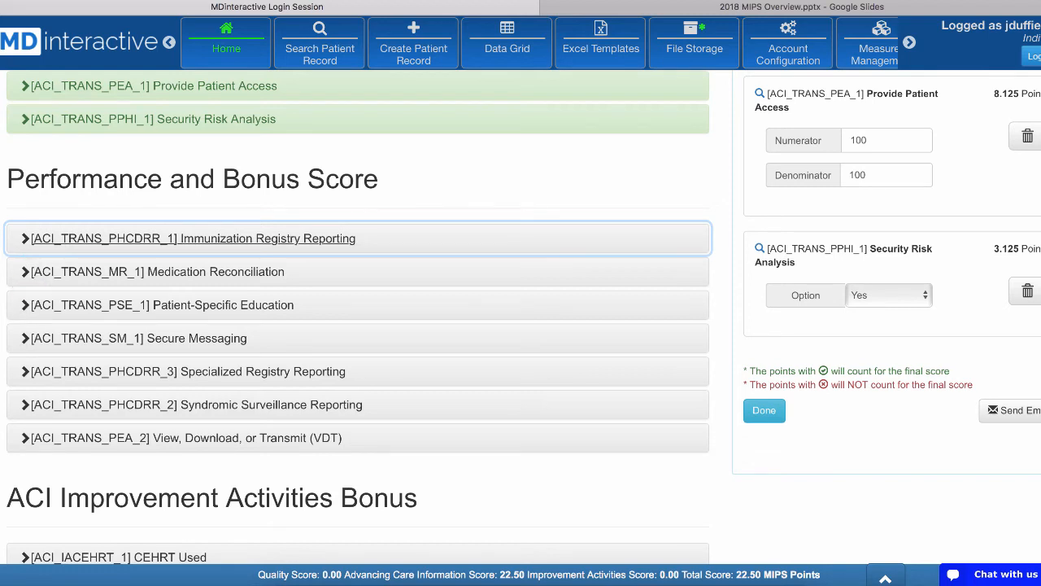
- Set the Immunization Registry Reporting performance measure to Yes and apply it
click(26, 239)
click(365, 426)
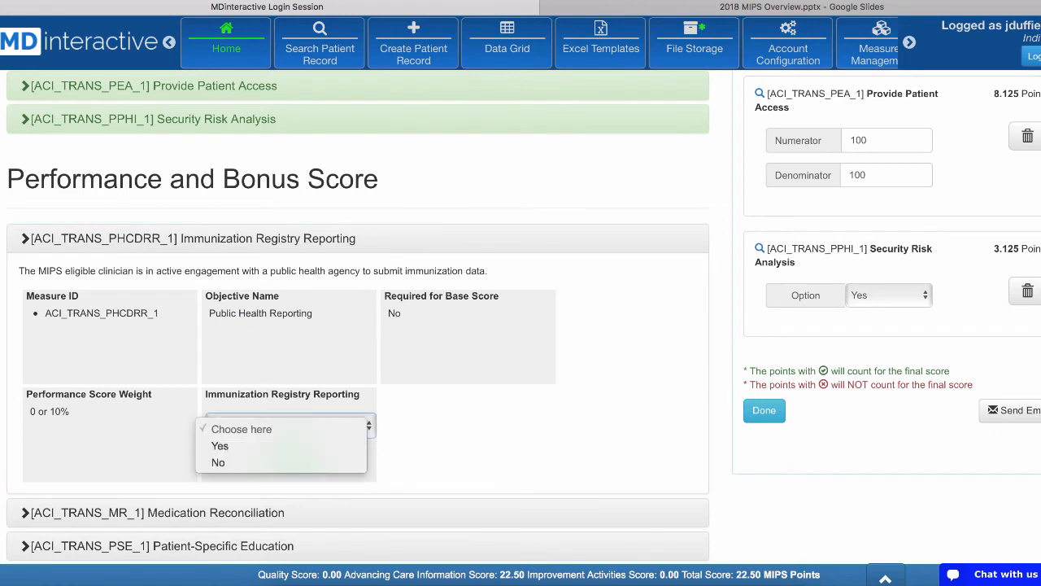
click(301, 446)
click(292, 460)
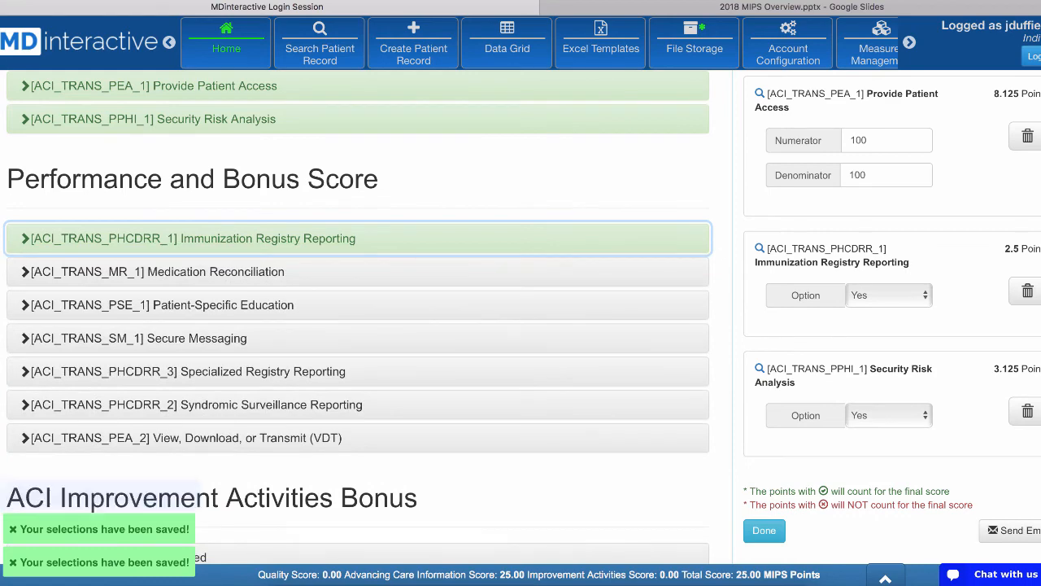
- Finish the ACI measure selection for this provider and return to the MIPS Measures Reporting overview
scroll(521, 317, up, 2)
scroll(521, 318, up, 1)
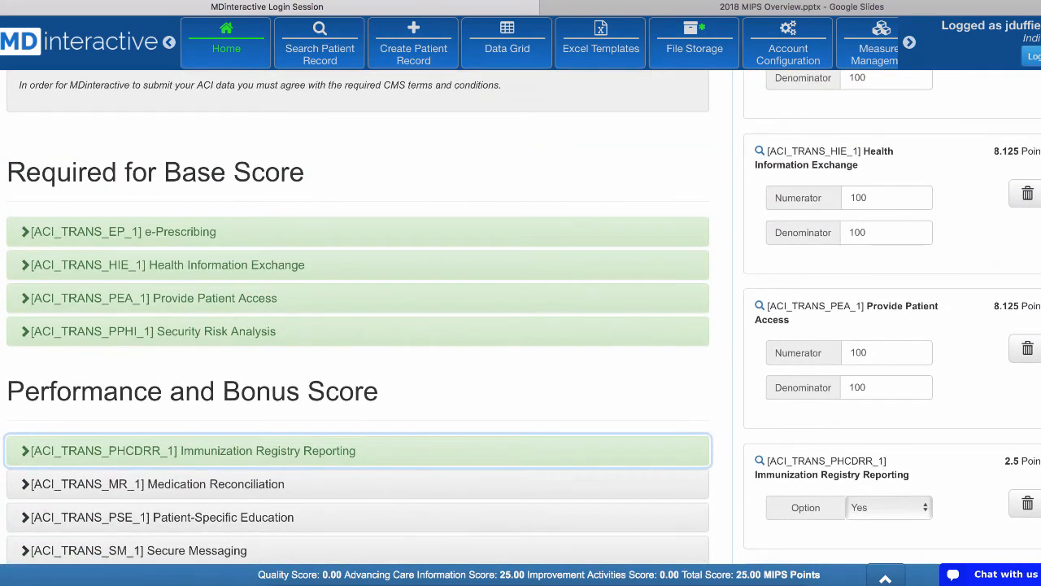
scroll(358, 318, up, 8)
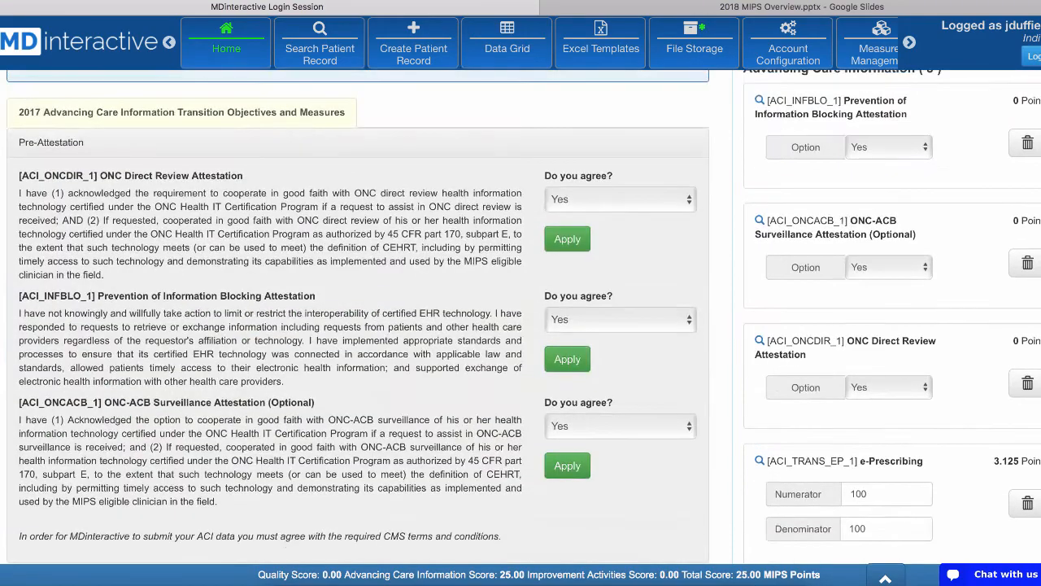
scroll(358, 318, up, 3)
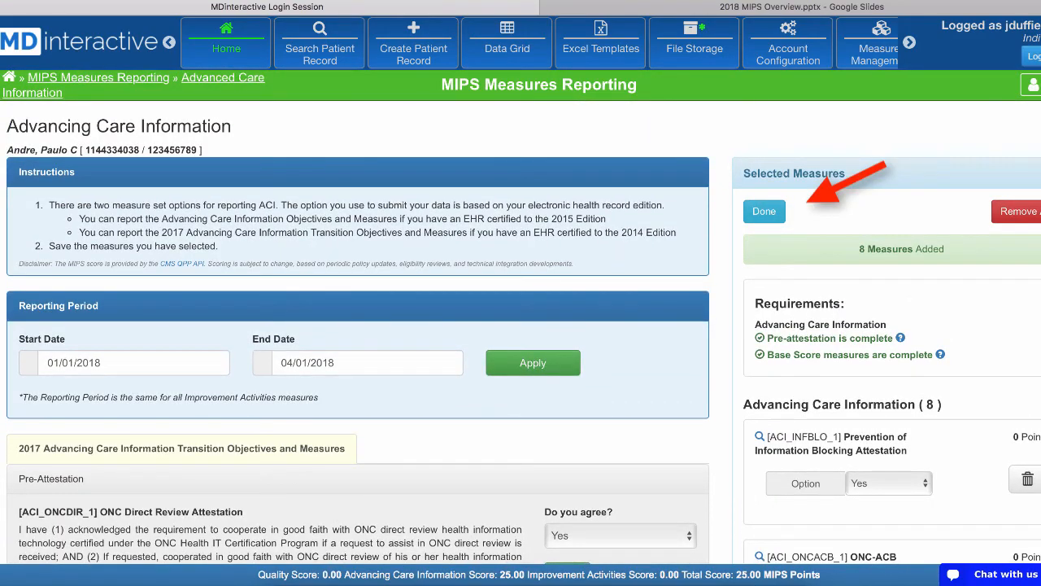
click(764, 211)
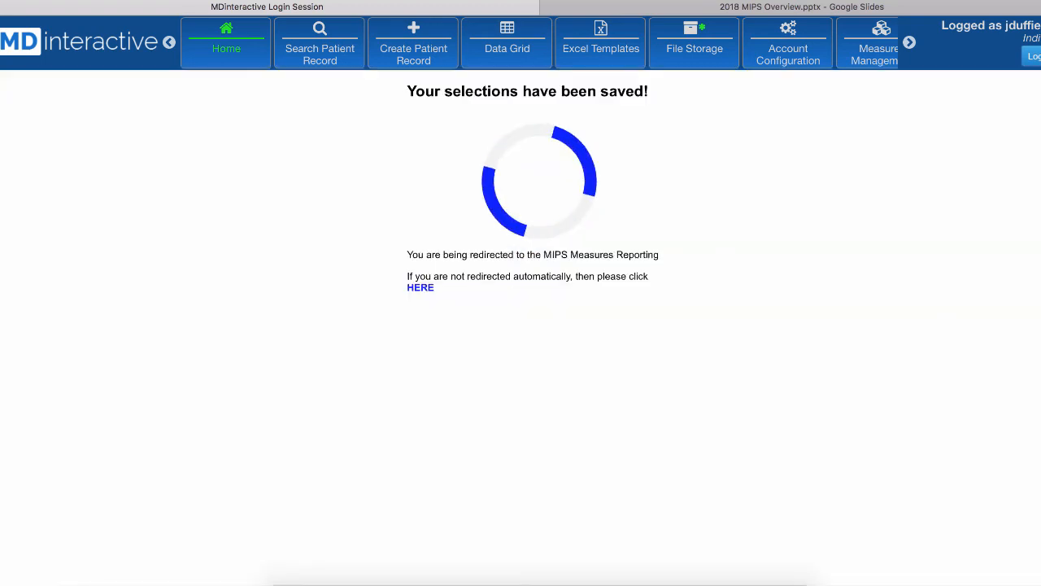